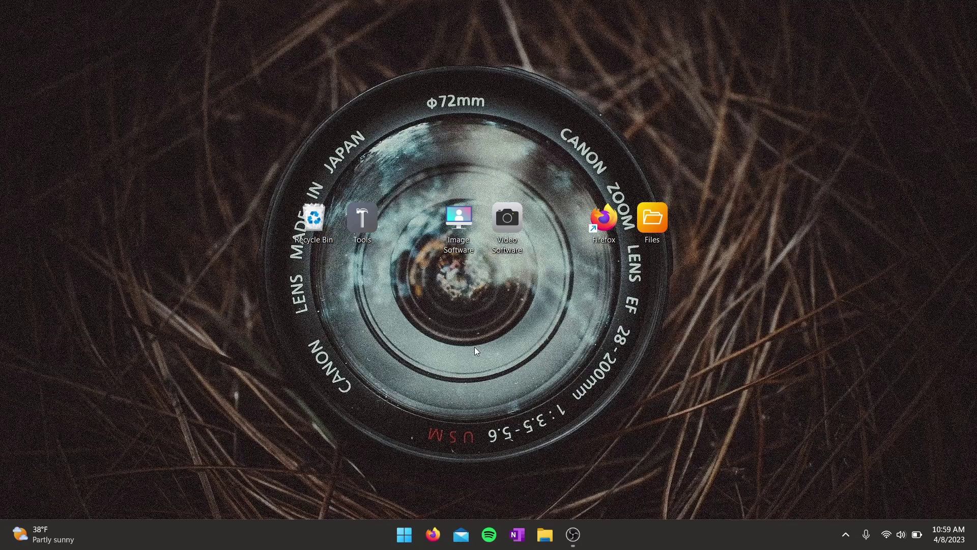
Step: Search the Start menu for 'logi' and launch Logi Options+ from the result
{"action": "key", "text": "super"}
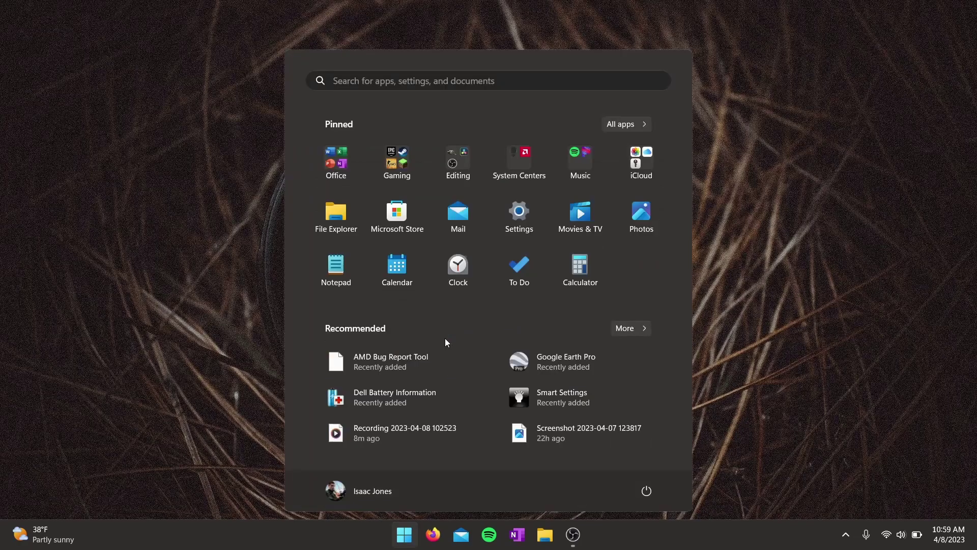
{"action": "key", "text": "super"}
{"action": "key", "text": "super"}
{"action": "type", "text": "logo"}
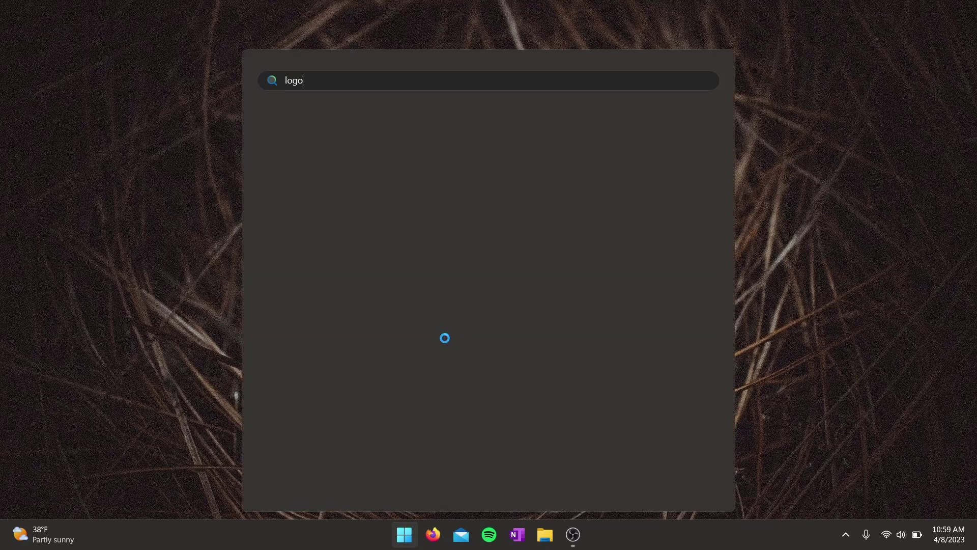
{"action": "key", "text": "BackSpace"}
{"action": "type", "text": "i"}
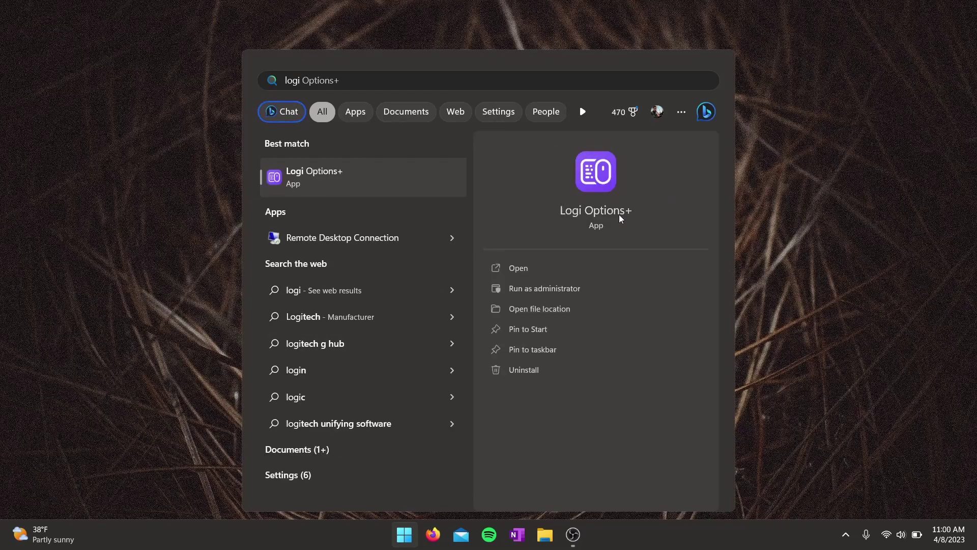
{"action": "left_click", "coordinate": [528, 267]}
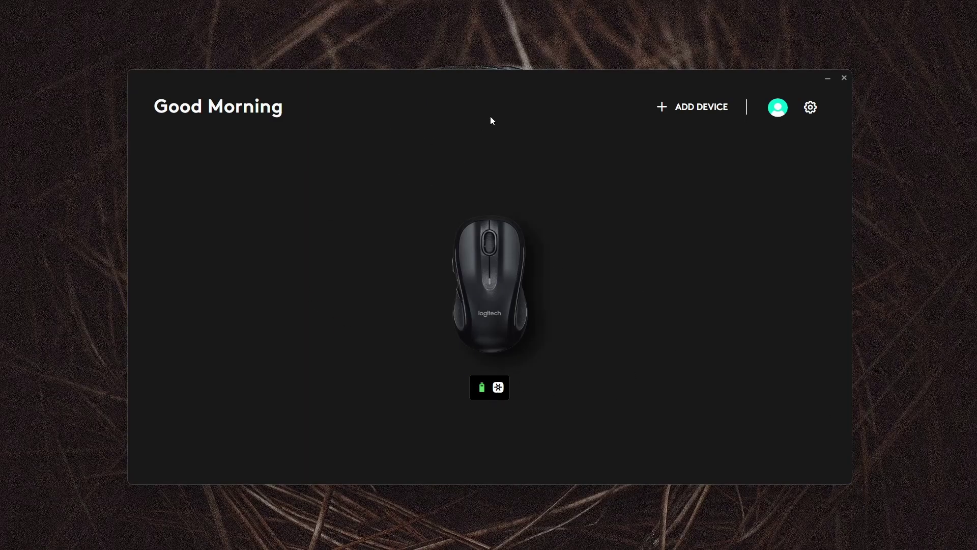
Step: Check the account details and Application settings, then return to the home screen
{"action": "left_click", "coordinate": [778, 107]}
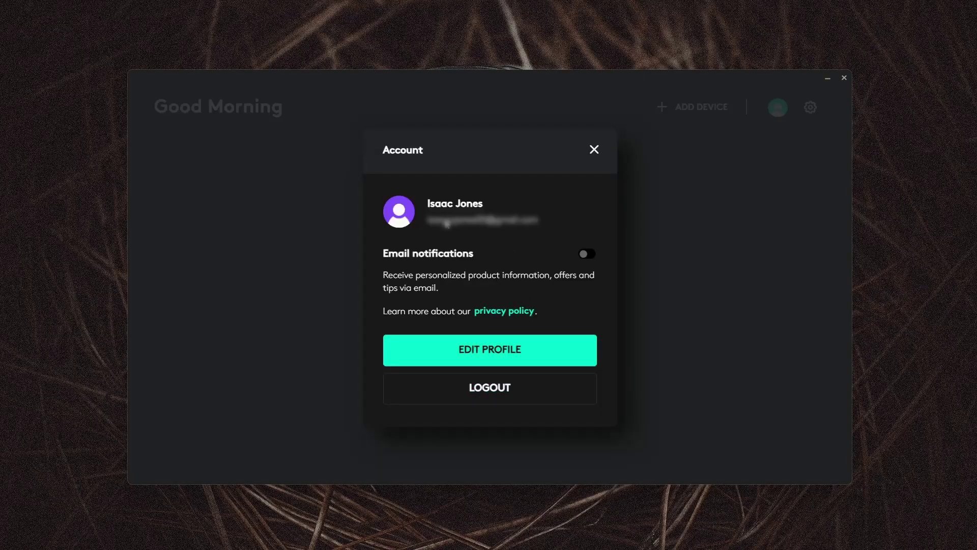
{"action": "left_click", "coordinate": [594, 150]}
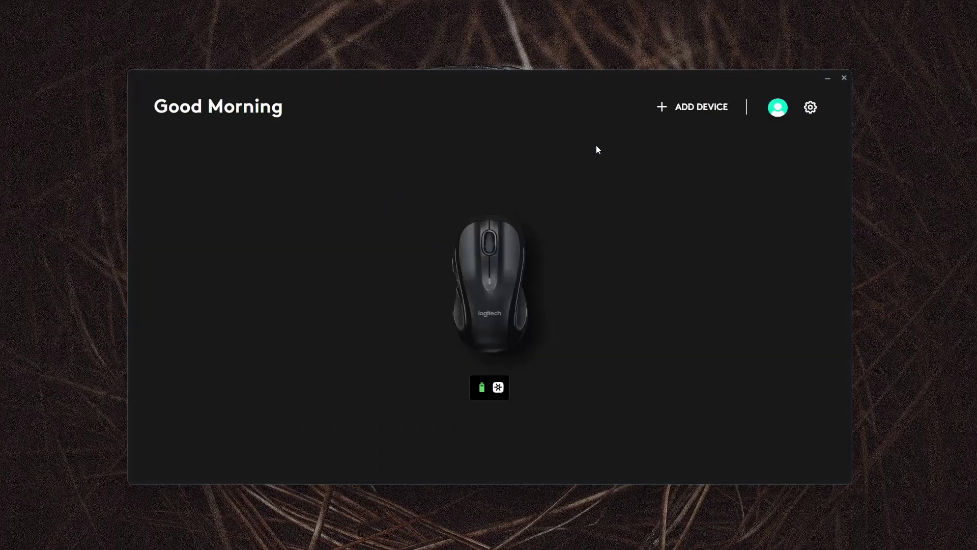
{"action": "left_click", "coordinate": [810, 107]}
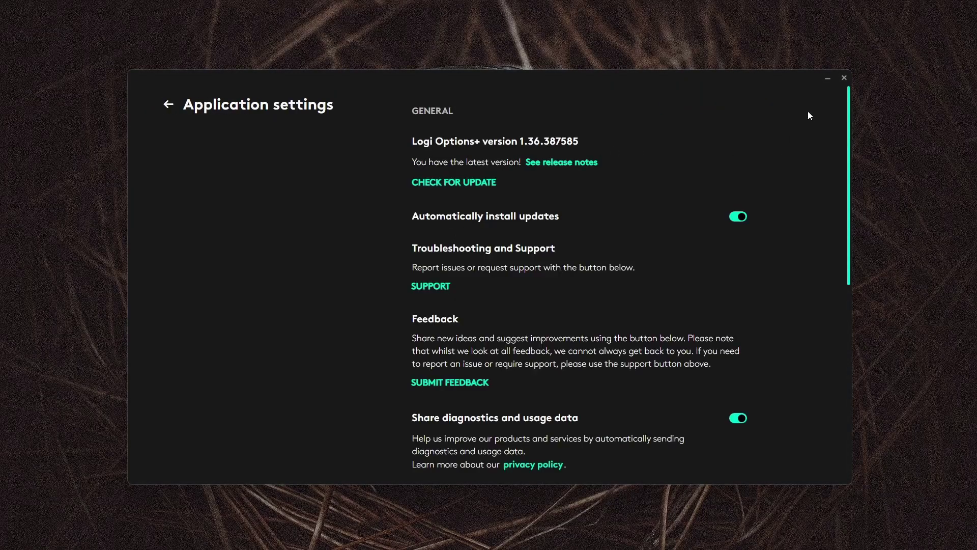
{"action": "scroll", "coordinate": [590, 205], "scroll_direction": "down", "scroll_amount": 8}
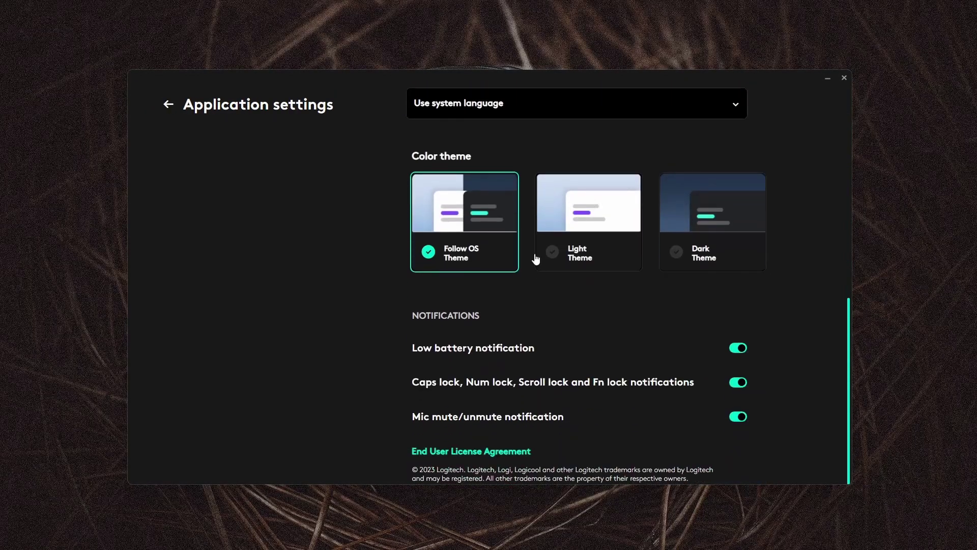
{"action": "scroll", "coordinate": [508, 264], "scroll_direction": "up", "scroll_amount": 8}
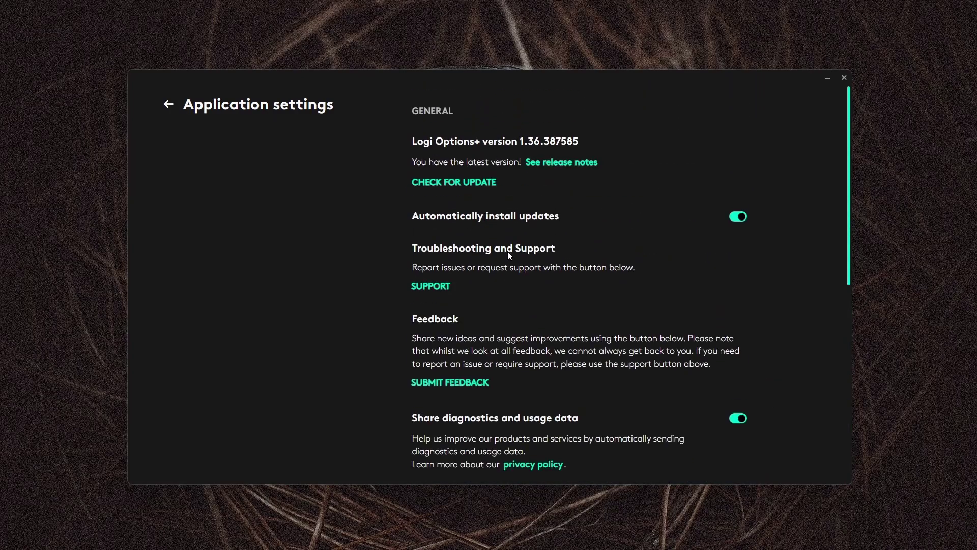
{"action": "left_click", "coordinate": [168, 104]}
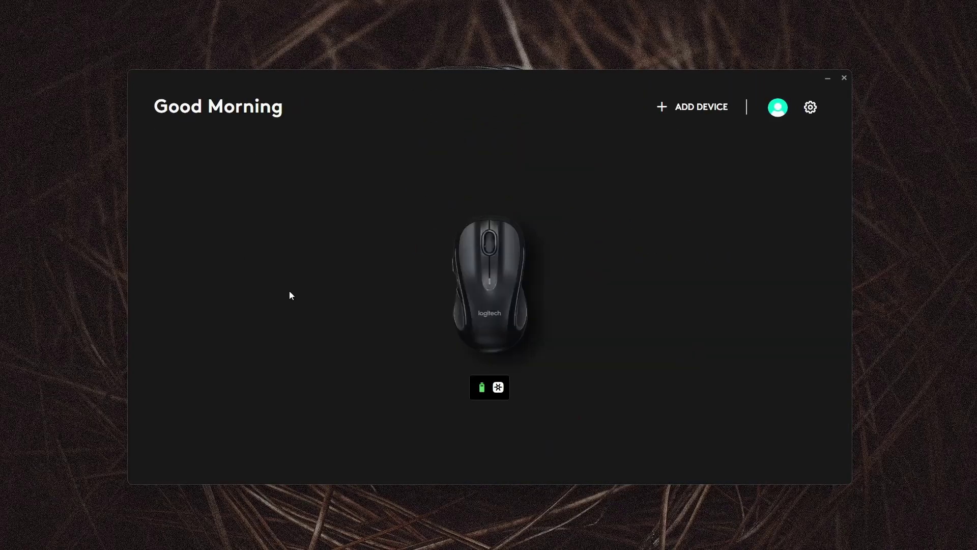
{"action": "left_click", "coordinate": [688, 106]}
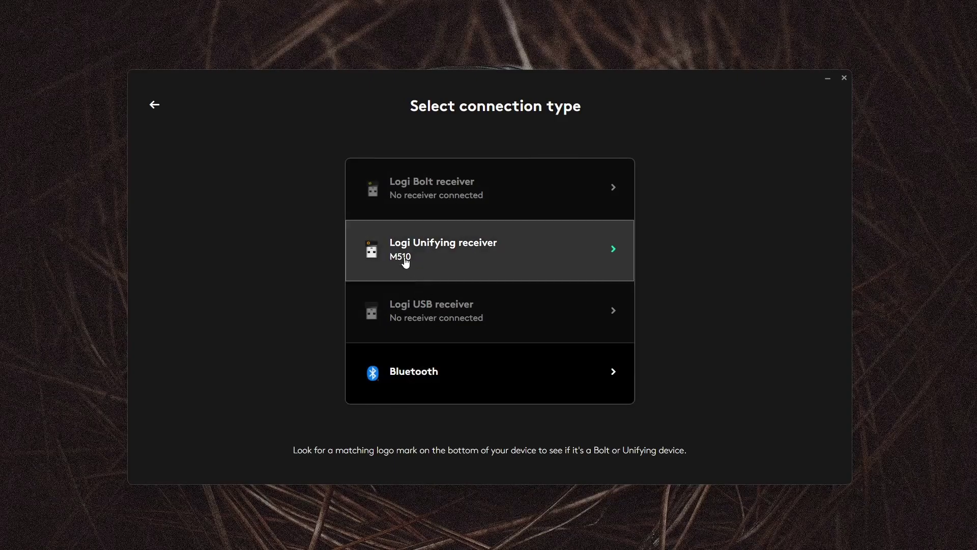
{"action": "left_click", "coordinate": [563, 255]}
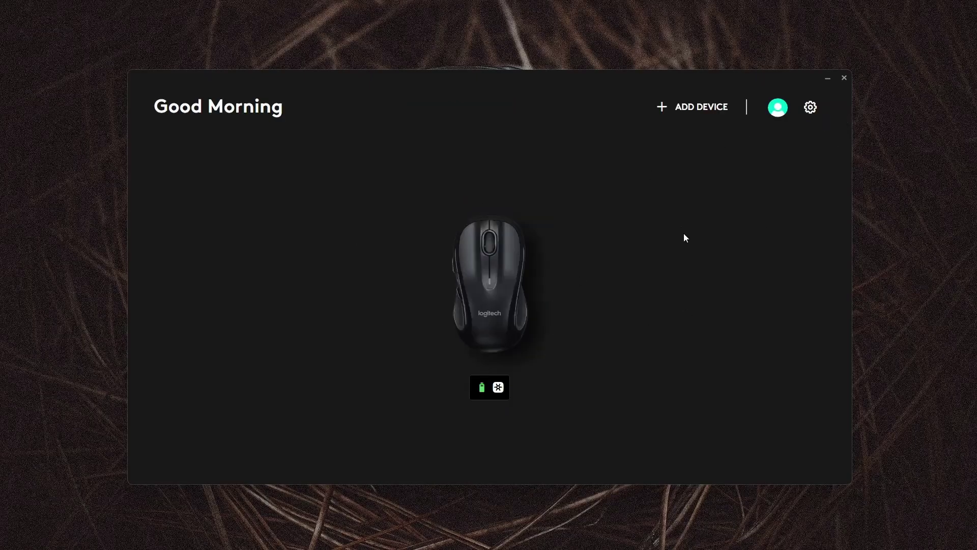
{"action": "mouse_move", "coordinate": [482, 394]}
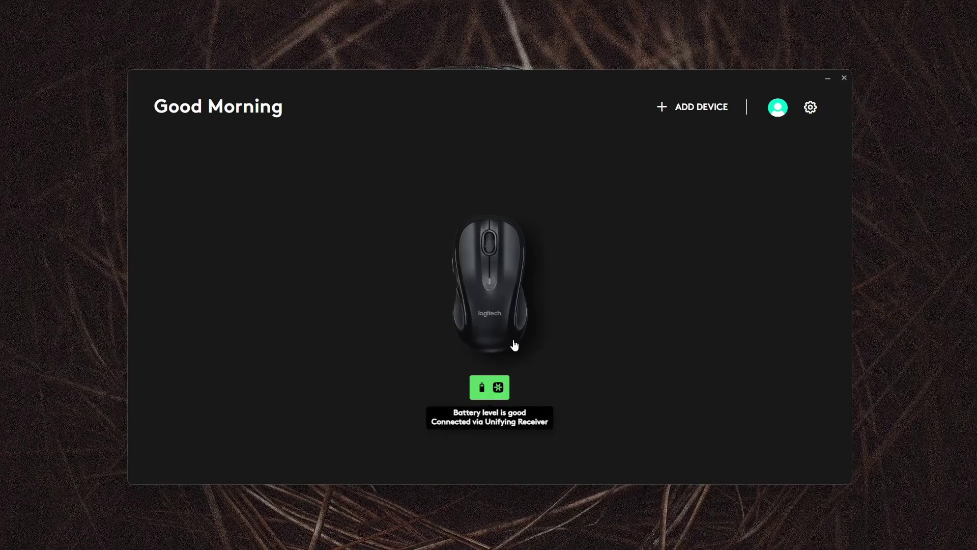
Step: Open the M510's page and review its scroll wheel, pointer speed and general settings
{"action": "left_click", "coordinate": [494, 272]}
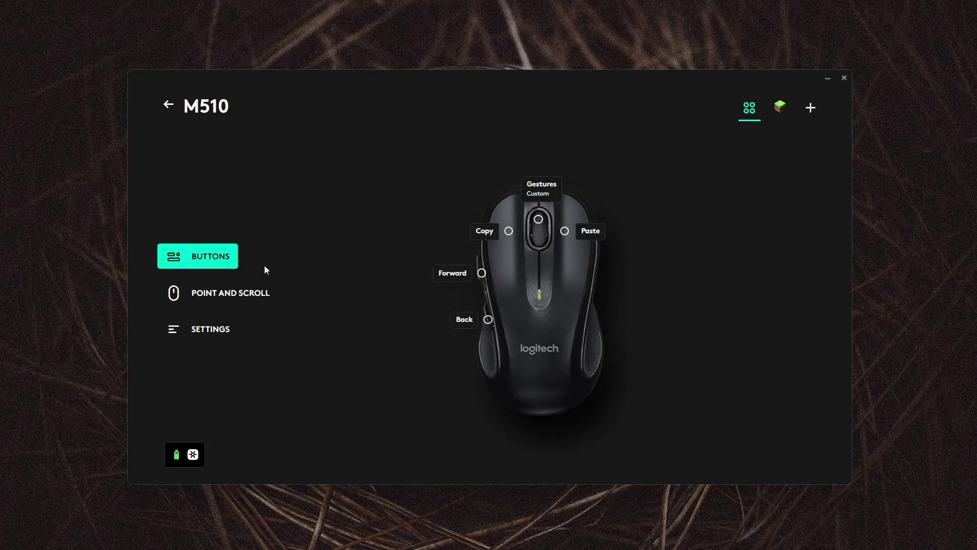
{"action": "left_click", "coordinate": [218, 299]}
{"action": "left_click", "coordinate": [538, 224]}
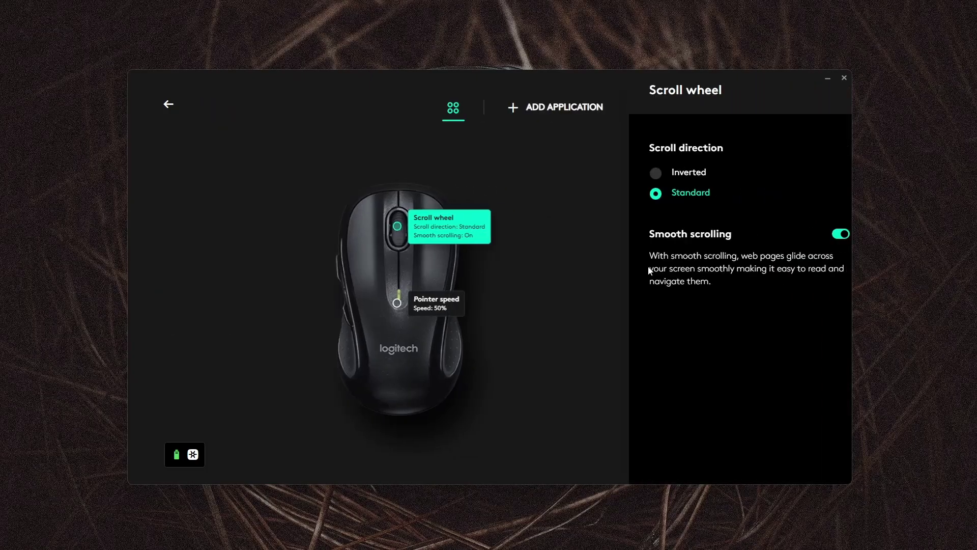
{"action": "left_click", "coordinate": [398, 303]}
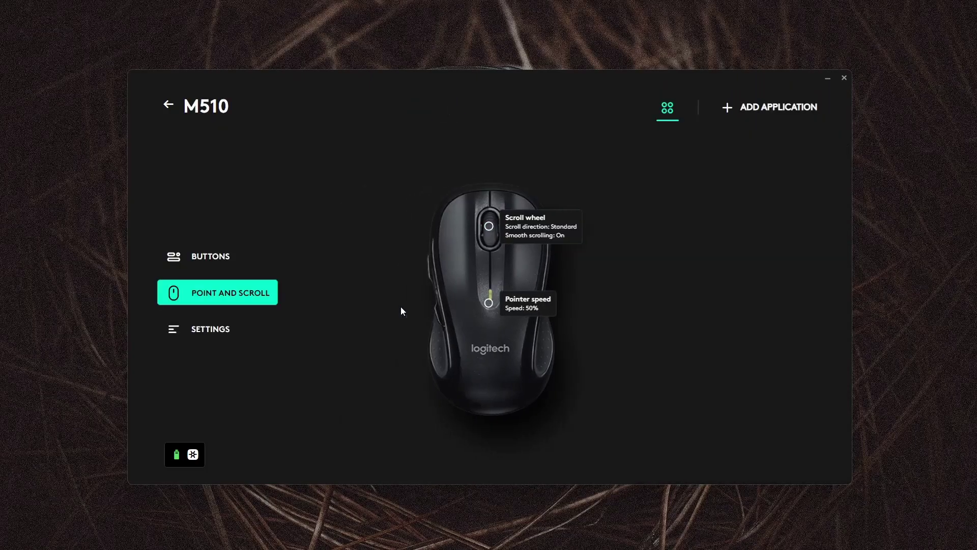
{"action": "left_click", "coordinate": [585, 301]}
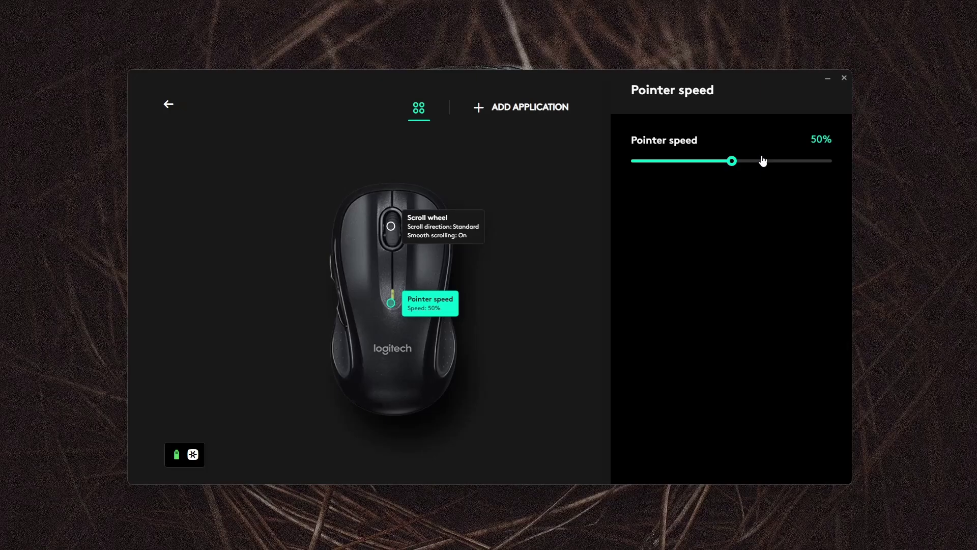
{"action": "left_click", "coordinate": [541, 298]}
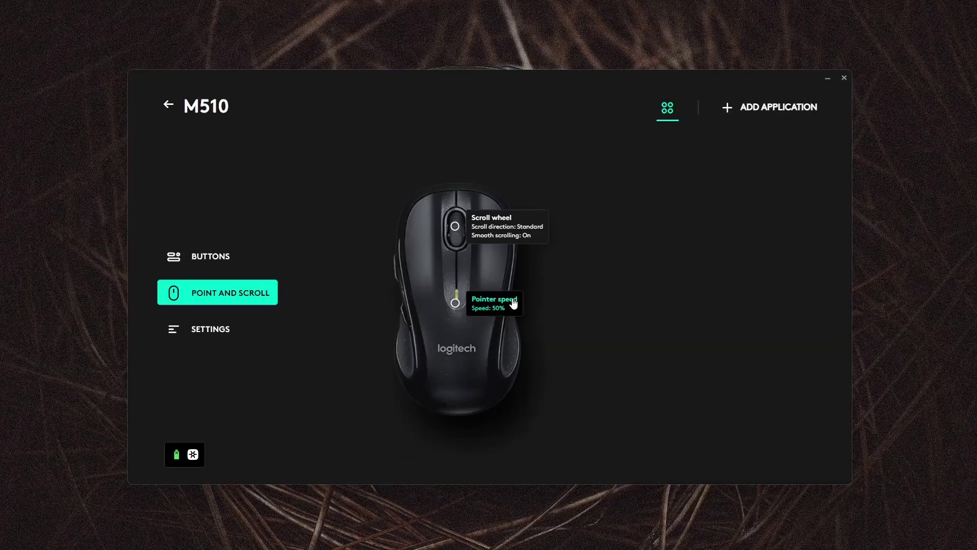
{"action": "left_click", "coordinate": [220, 331]}
{"action": "scroll", "coordinate": [551, 246], "scroll_direction": "down", "scroll_amount": 10}
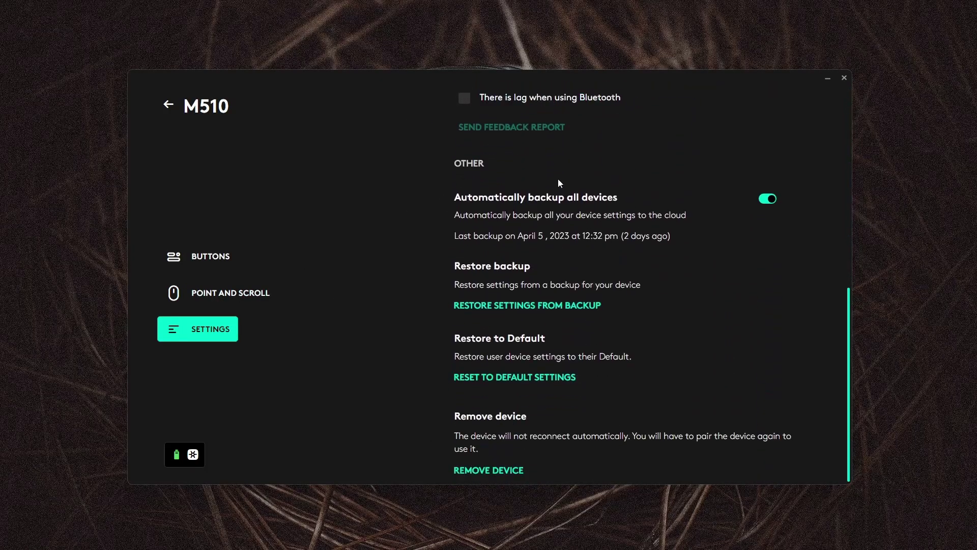
{"action": "scroll", "coordinate": [547, 315], "scroll_direction": "up", "scroll_amount": 10}
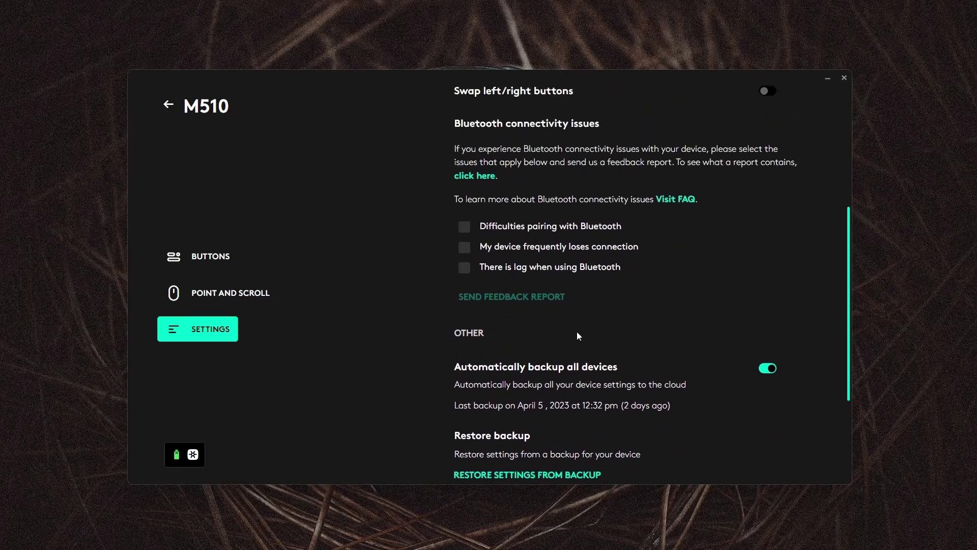
Step: Try assigning a Keyboard shortcut action to the M510's Forward side button
{"action": "left_click", "coordinate": [216, 256]}
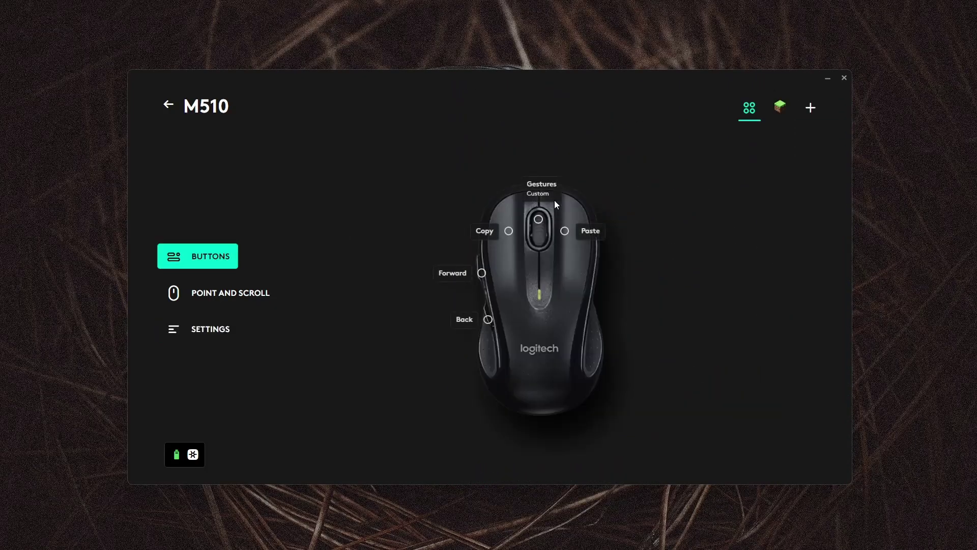
{"action": "left_click", "coordinate": [481, 273]}
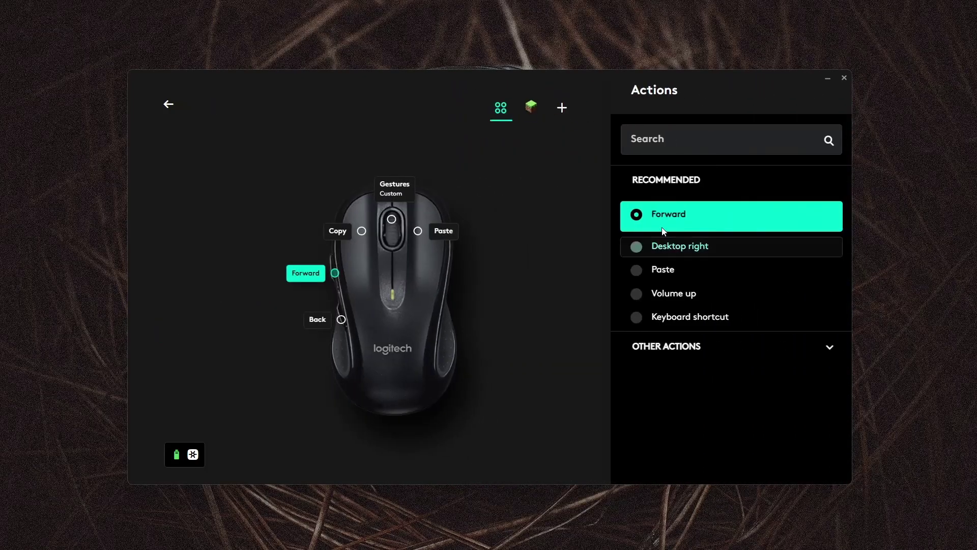
{"action": "left_click", "coordinate": [674, 347]}
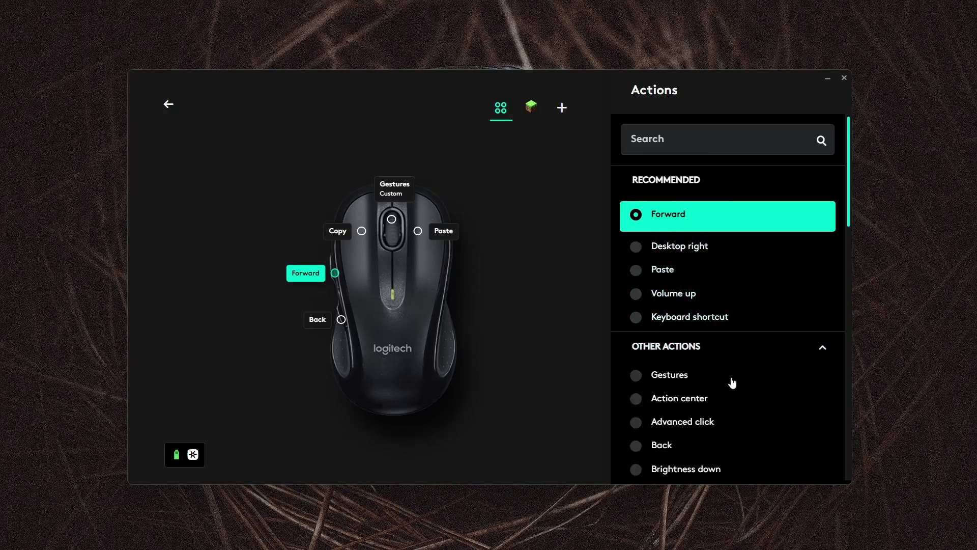
{"action": "scroll", "coordinate": [731, 379], "scroll_direction": "down", "scroll_amount": 2}
{"action": "scroll", "coordinate": [730, 370], "scroll_direction": "down", "scroll_amount": 7}
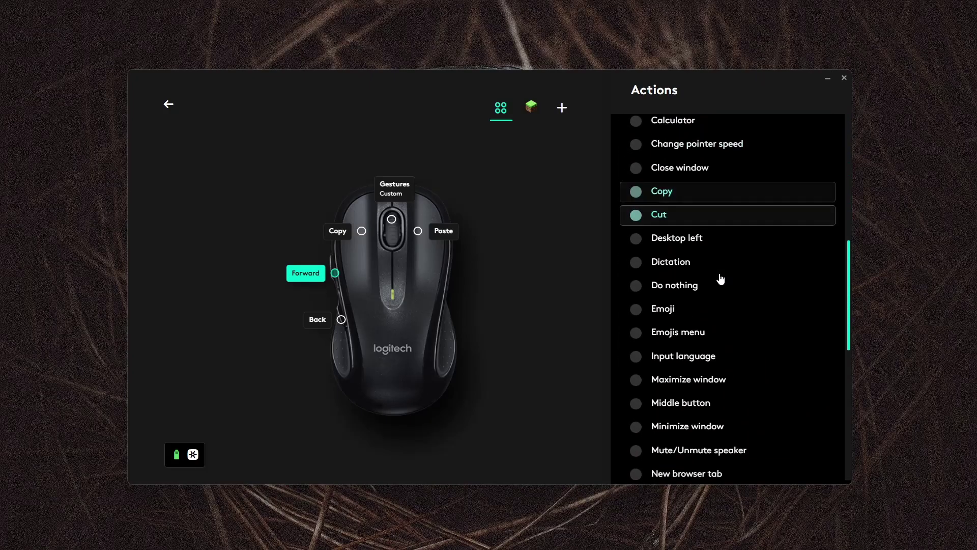
{"action": "scroll", "coordinate": [721, 278], "scroll_direction": "down", "scroll_amount": 6}
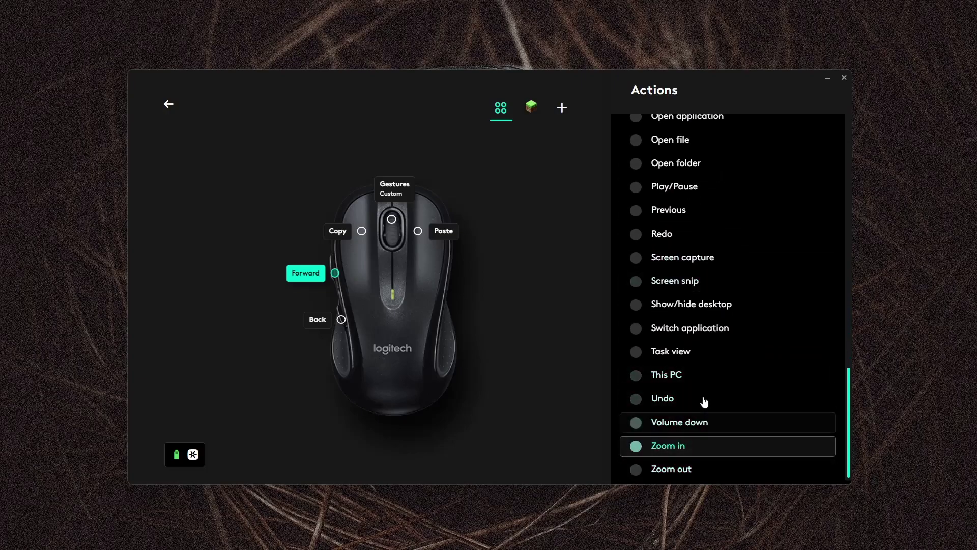
{"action": "scroll", "coordinate": [698, 375], "scroll_direction": "up", "scroll_amount": 15}
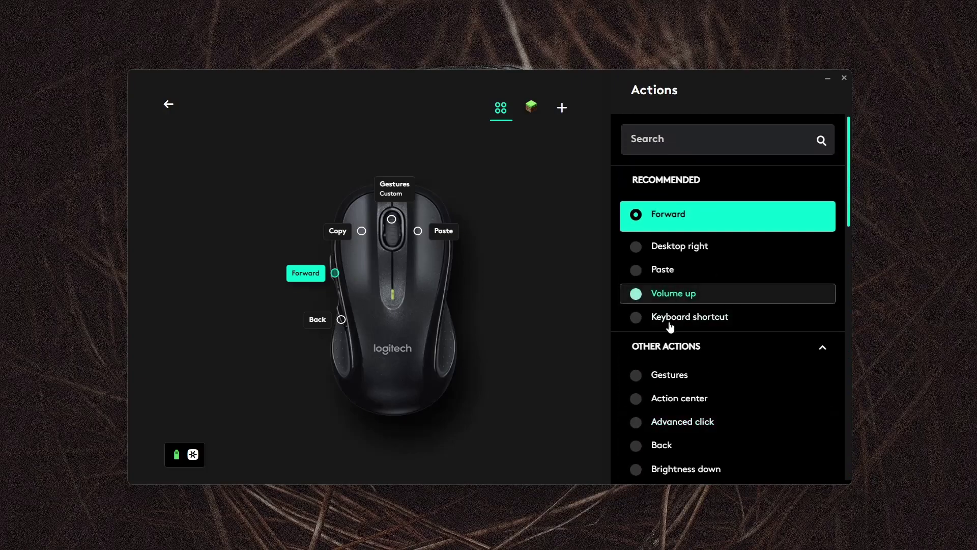
{"action": "left_click", "coordinate": [675, 320]}
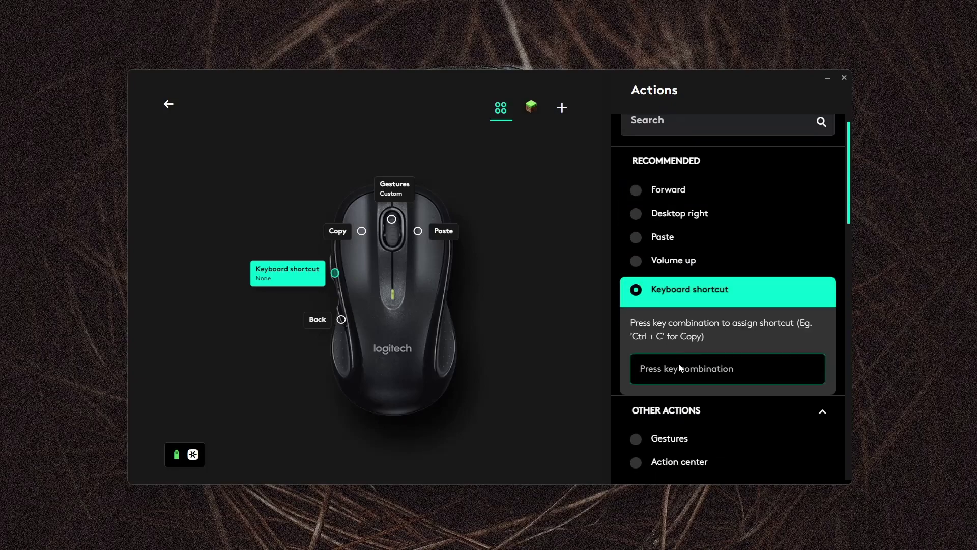
Step: Set the side button back to Forward and close the Actions panel
{"action": "scroll", "coordinate": [674, 289], "scroll_direction": "up", "scroll_amount": 1}
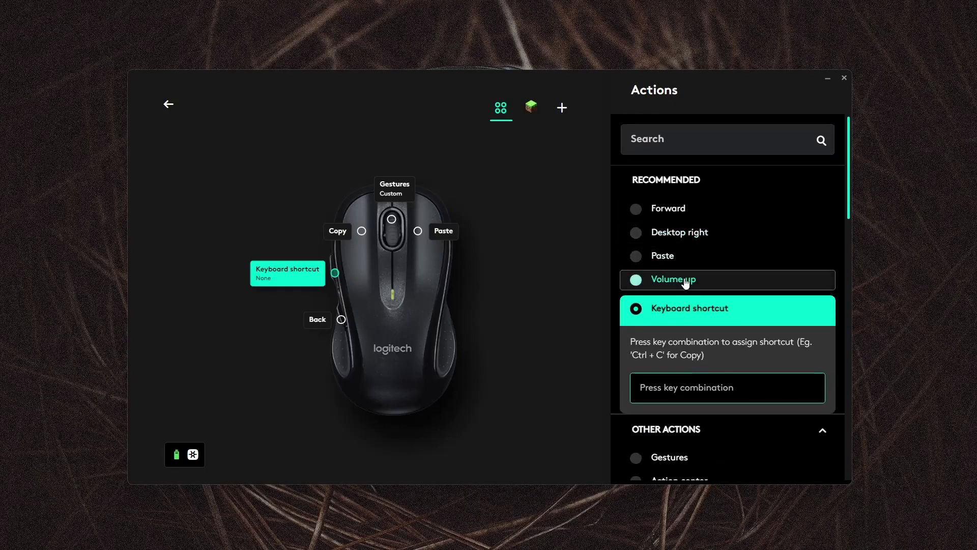
{"action": "scroll", "coordinate": [707, 257], "scroll_direction": "down", "scroll_amount": 3}
{"action": "scroll", "coordinate": [698, 209], "scroll_direction": "up", "scroll_amount": 3}
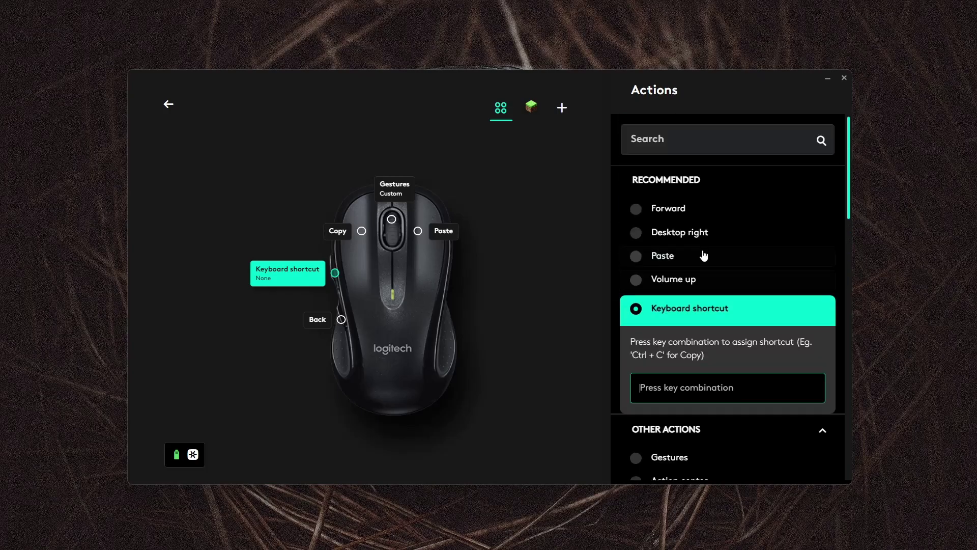
{"action": "left_click", "coordinate": [681, 209]}
{"action": "left_click", "coordinate": [545, 272]}
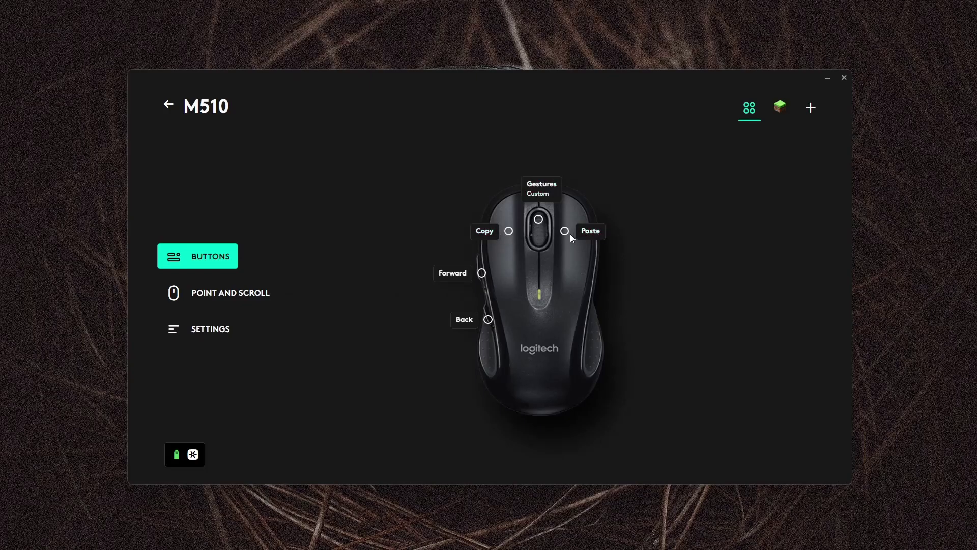
Step: Review the middle-button gestures, testing and closing the move-down Calculator gesture
{"action": "left_click", "coordinate": [536, 189]}
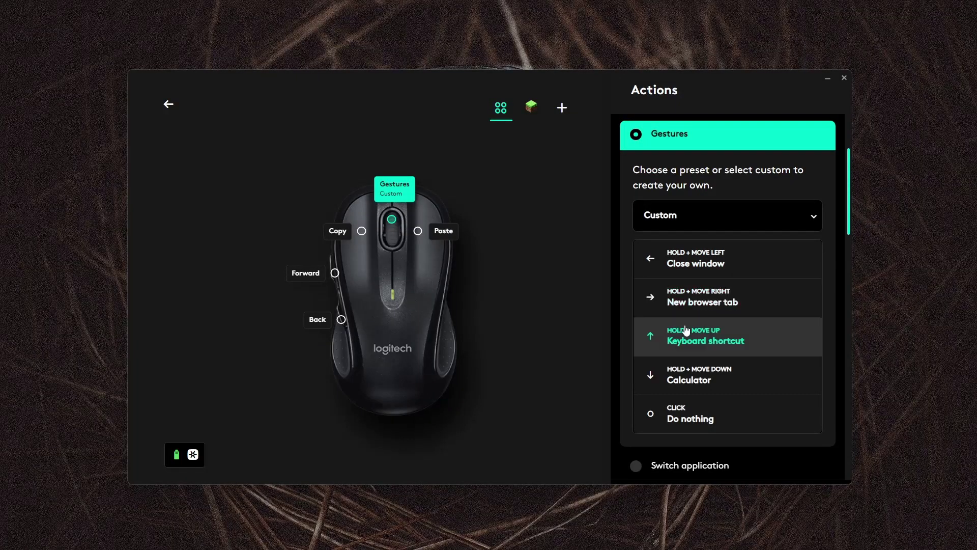
{"action": "scroll", "coordinate": [689, 384], "scroll_direction": "down", "scroll_amount": 3}
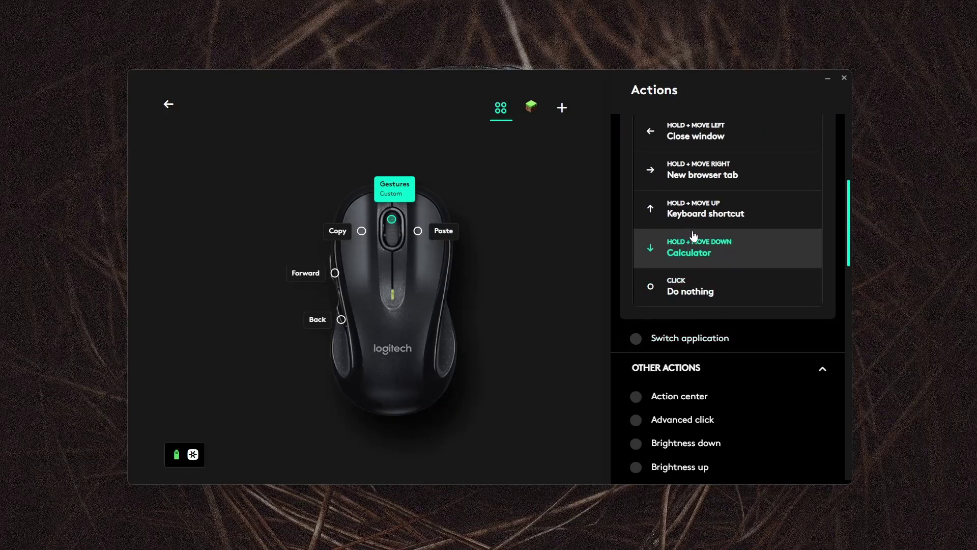
{"action": "middle_click", "coordinate": [689, 265]}
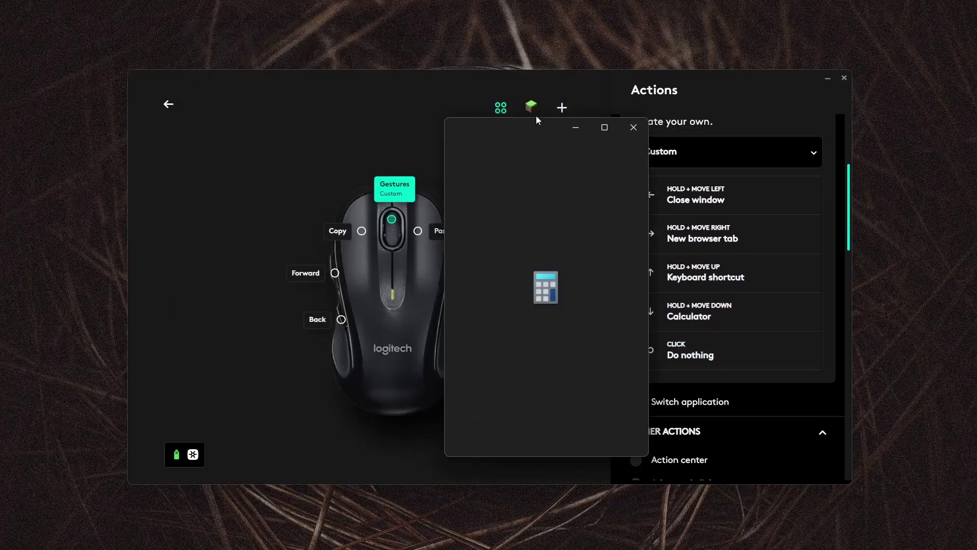
{"action": "left_click", "coordinate": [607, 118]}
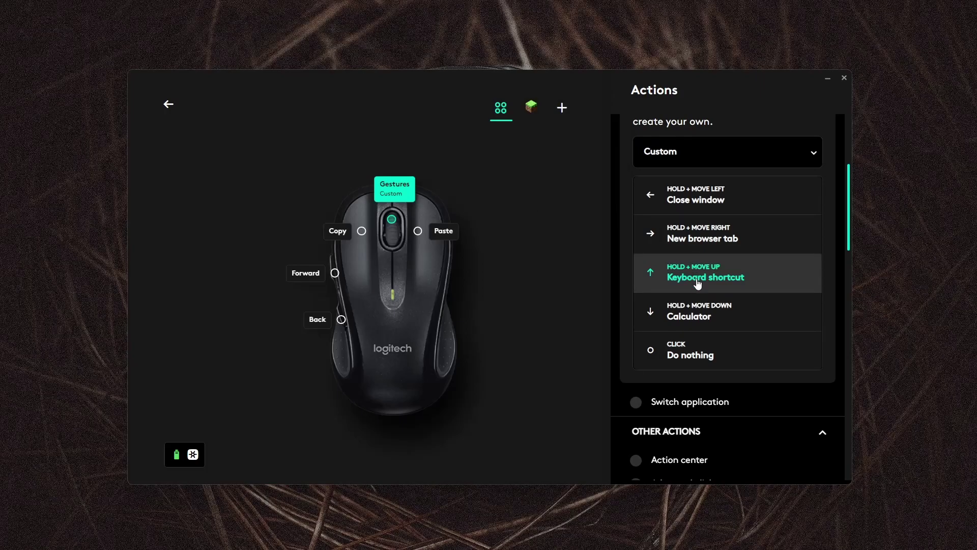
{"action": "scroll", "coordinate": [733, 239], "scroll_direction": "down", "scroll_amount": 5}
{"action": "scroll", "coordinate": [712, 285], "scroll_direction": "down", "scroll_amount": 10}
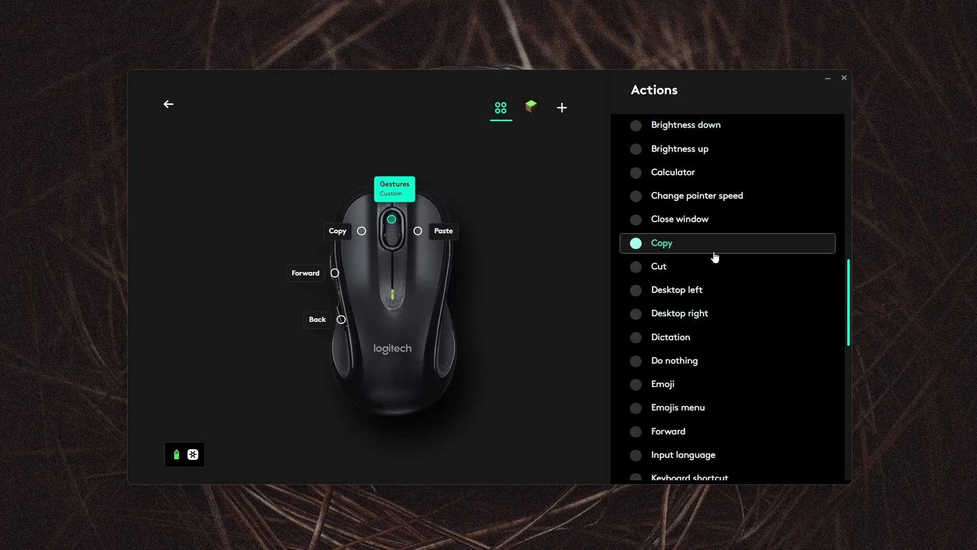
{"action": "scroll", "coordinate": [720, 305], "scroll_direction": "up", "scroll_amount": 15}
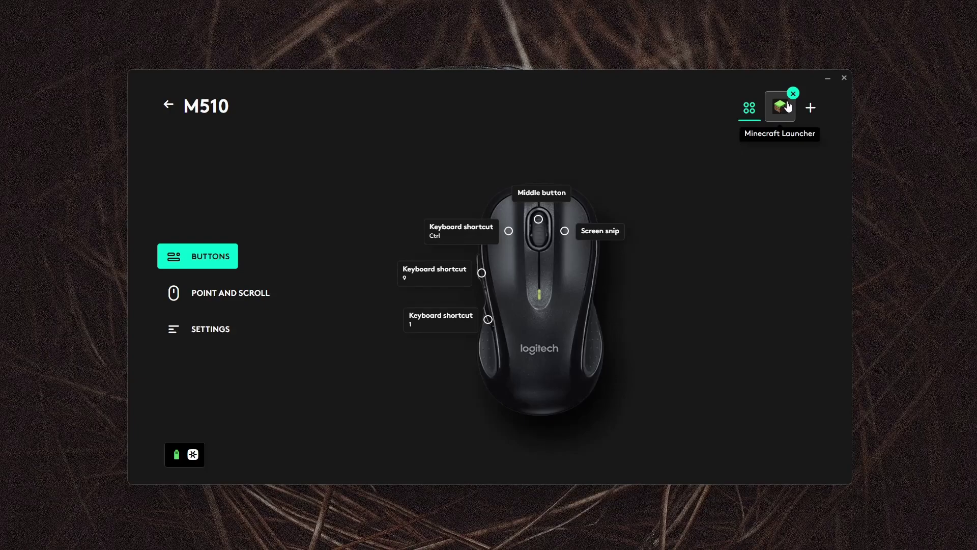
Step: Delete the Minecraft Launcher profile and add a GNU Image Manipulation Program profile
{"action": "left_click", "coordinate": [793, 94]}
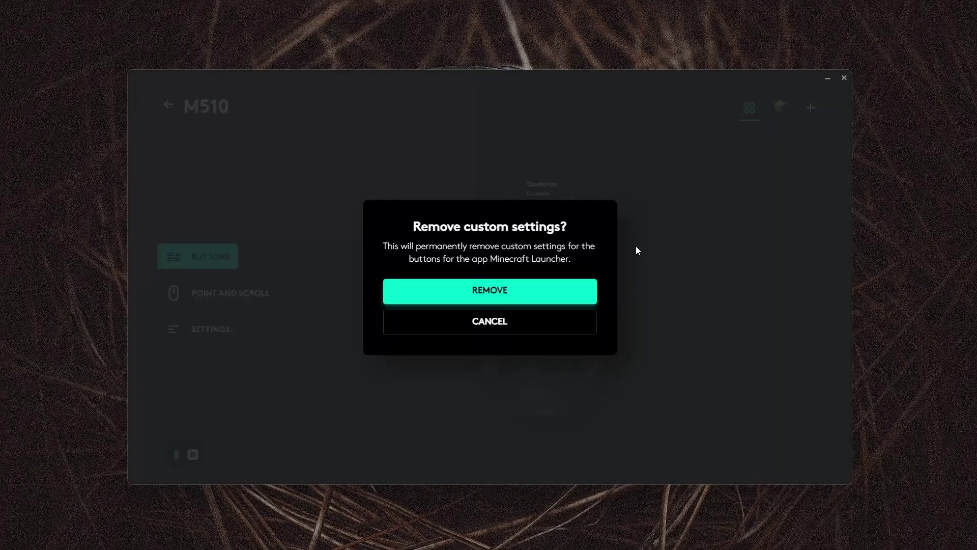
{"action": "left_click", "coordinate": [525, 297]}
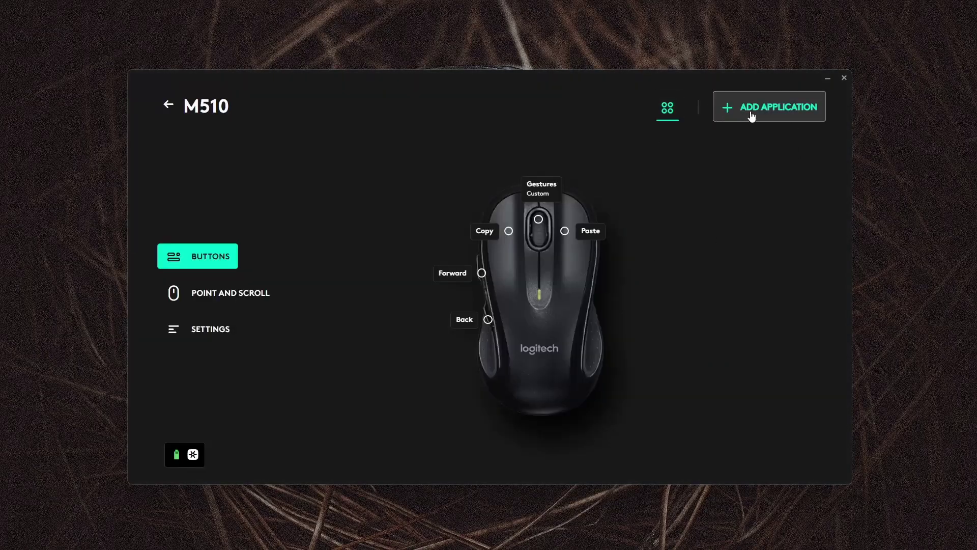
{"action": "left_click", "coordinate": [780, 109]}
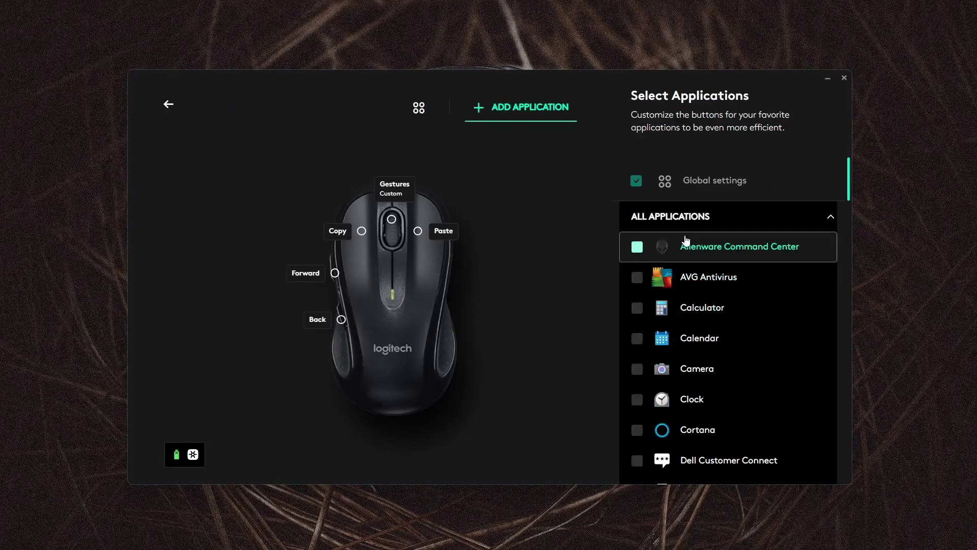
{"action": "scroll", "coordinate": [650, 441], "scroll_direction": "down", "scroll_amount": 5}
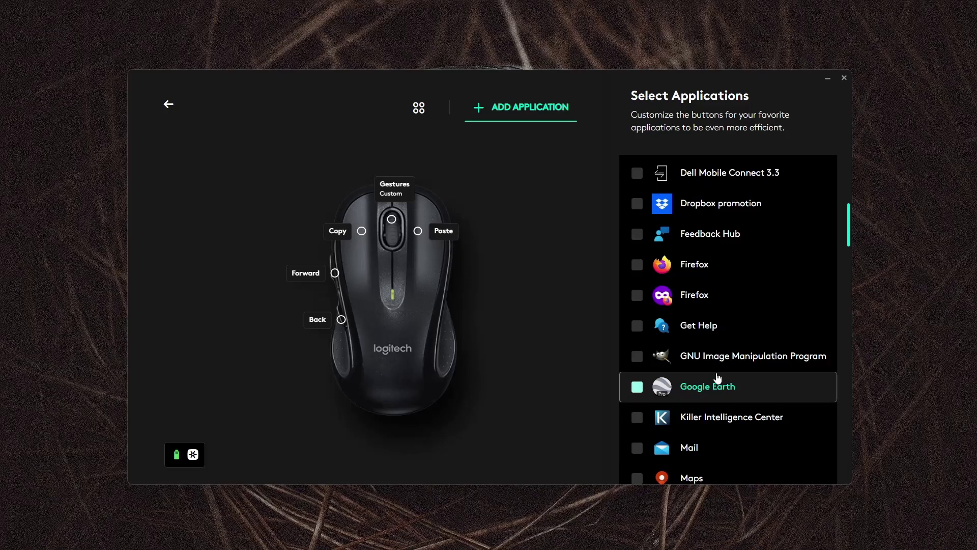
{"action": "left_click", "coordinate": [638, 359]}
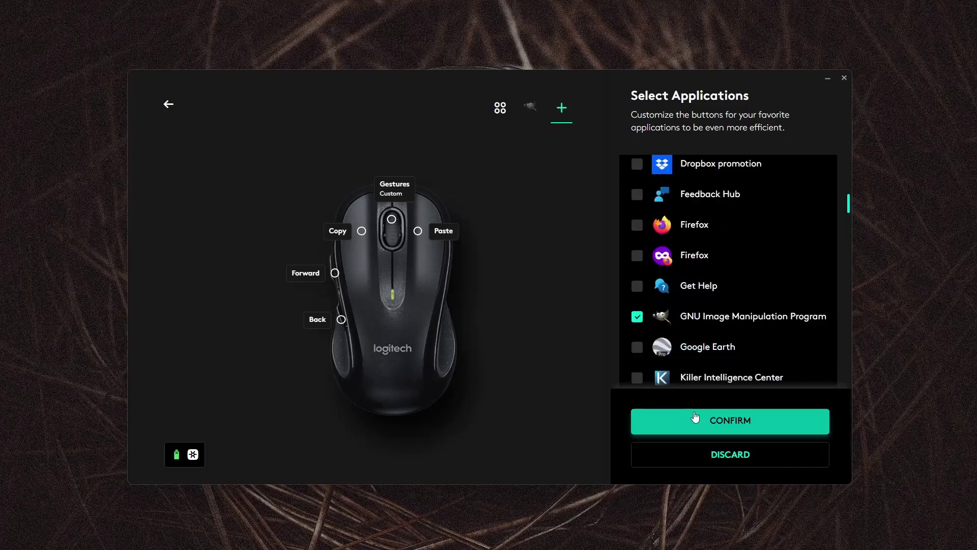
{"action": "left_click", "coordinate": [752, 430]}
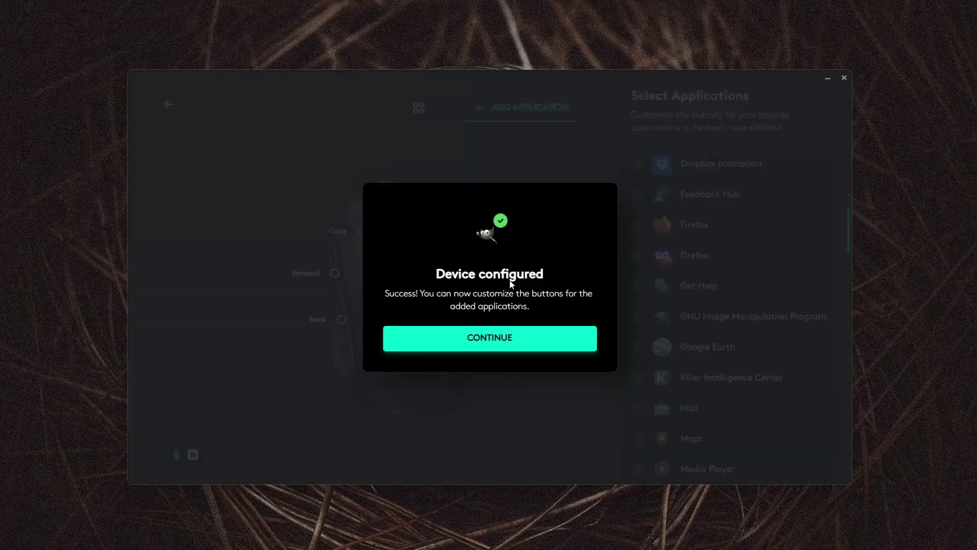
{"action": "left_click", "coordinate": [475, 345]}
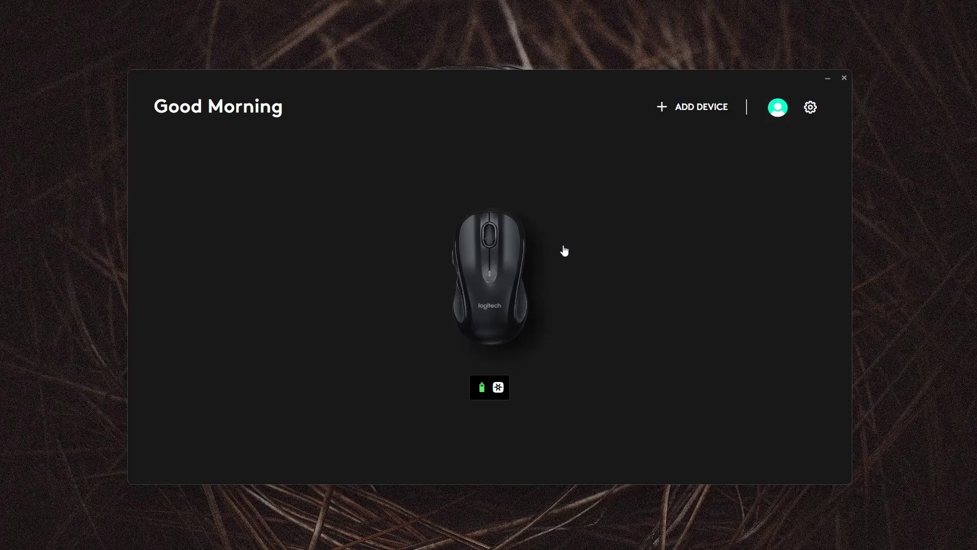
Step: Close the Logi Options+ window
{"action": "left_click", "coordinate": [843, 79]}
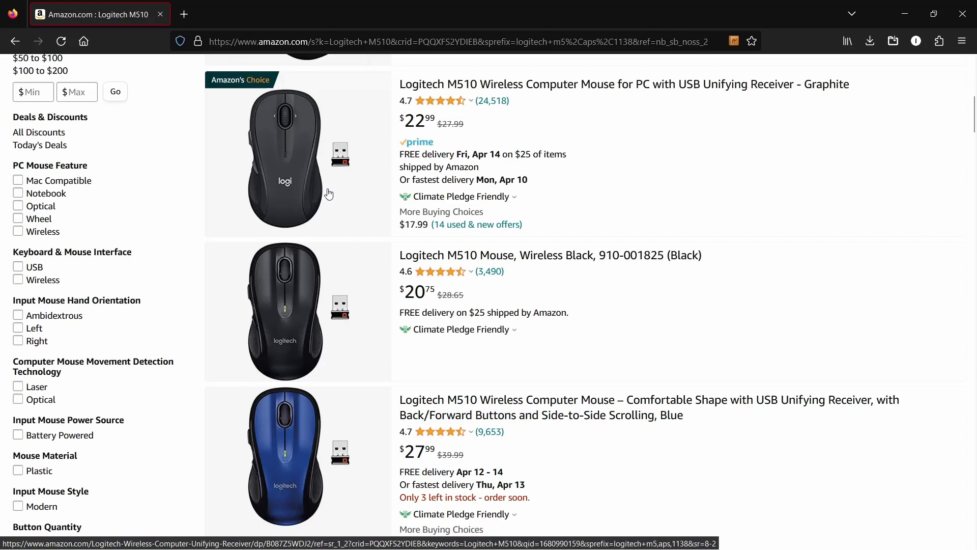
Step: Open the Logitech M510 Graphite ($22.99) product page from the Amazon results
{"action": "left_click", "coordinate": [543, 92]}
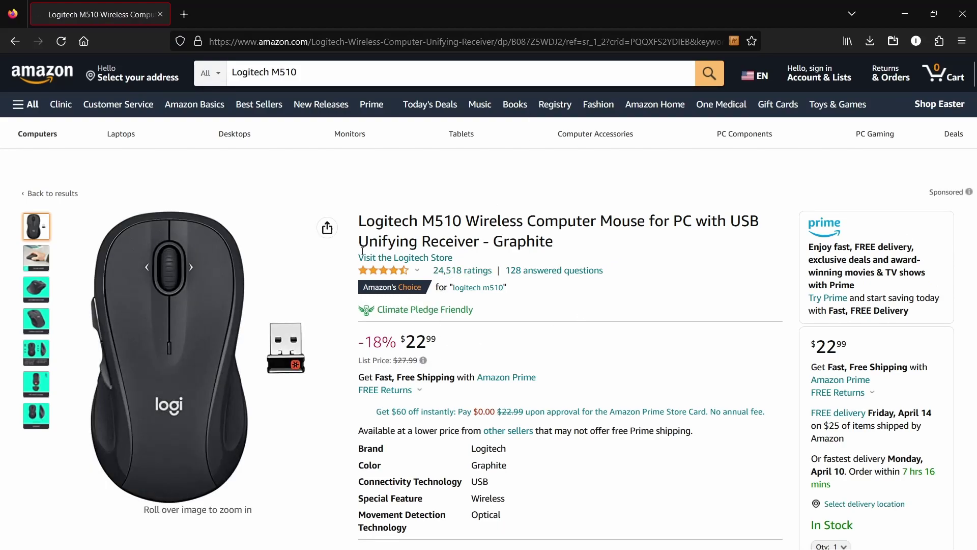
{"action": "mouse_move", "coordinate": [266, 318]}
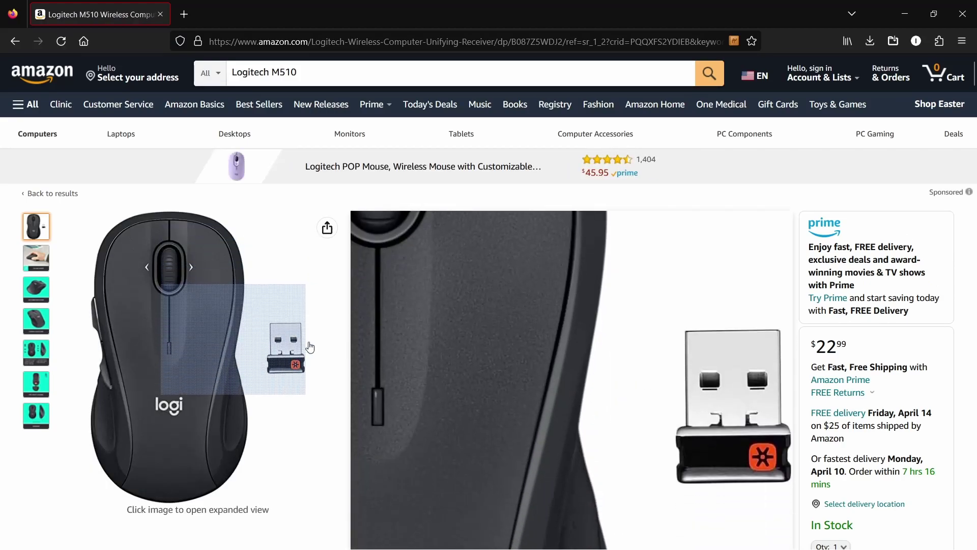